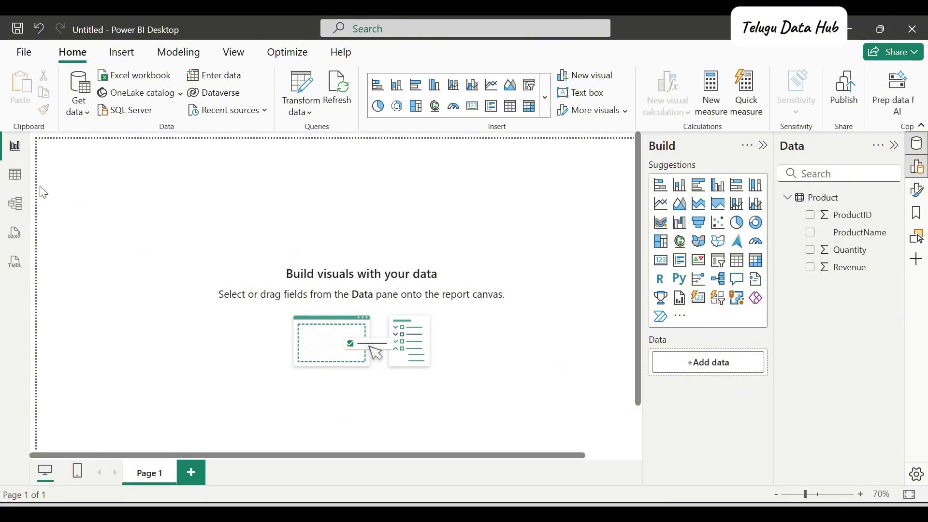
Step: Review the Product table's rows, and add a new calculated column to it named RANK BY REVENUE
left_click(15, 174)
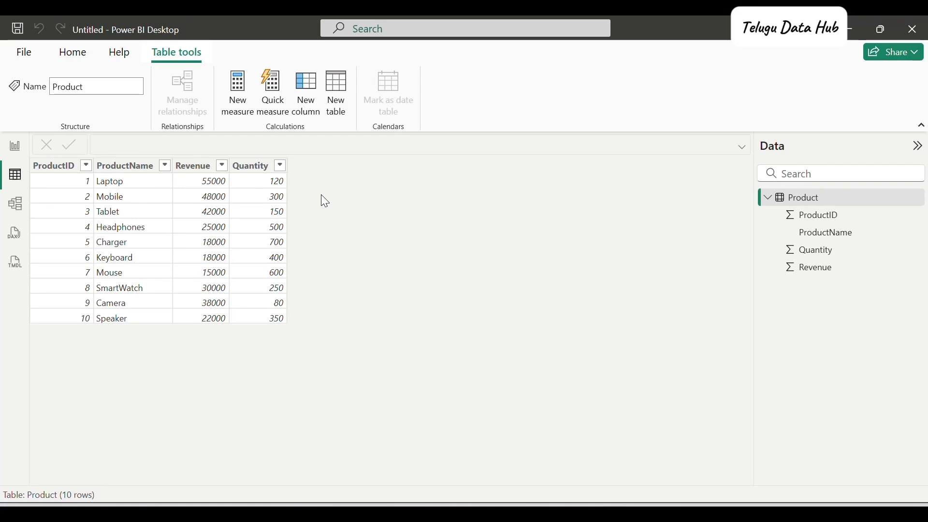
left_click(15, 146)
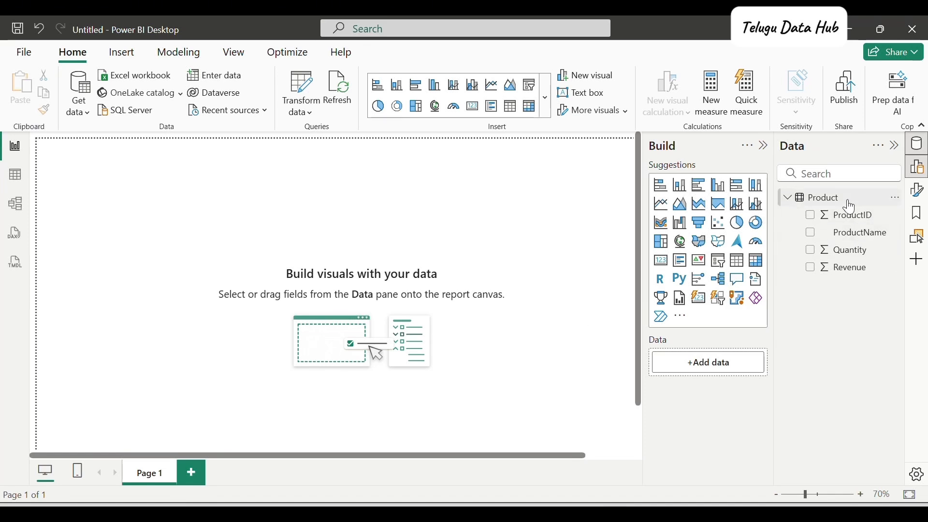
left_click(830, 206)
left_click(356, 97)
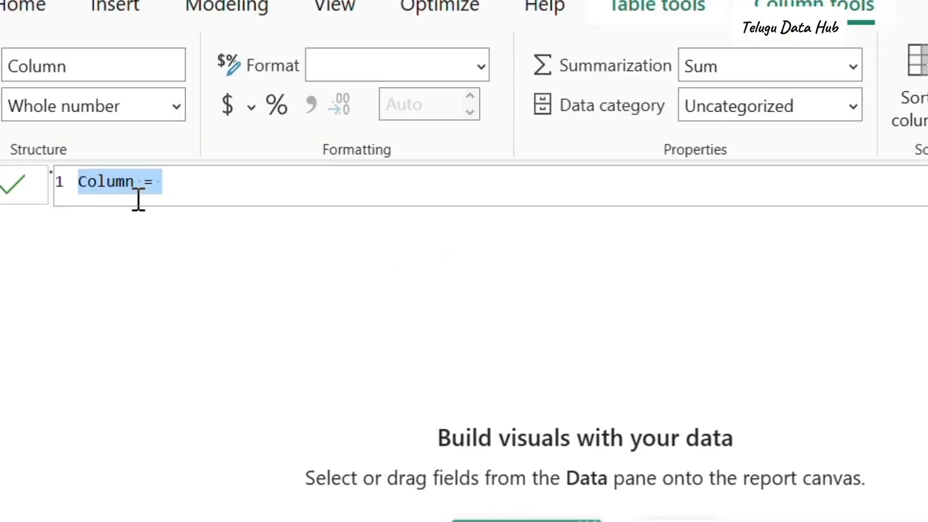
left_click(134, 143)
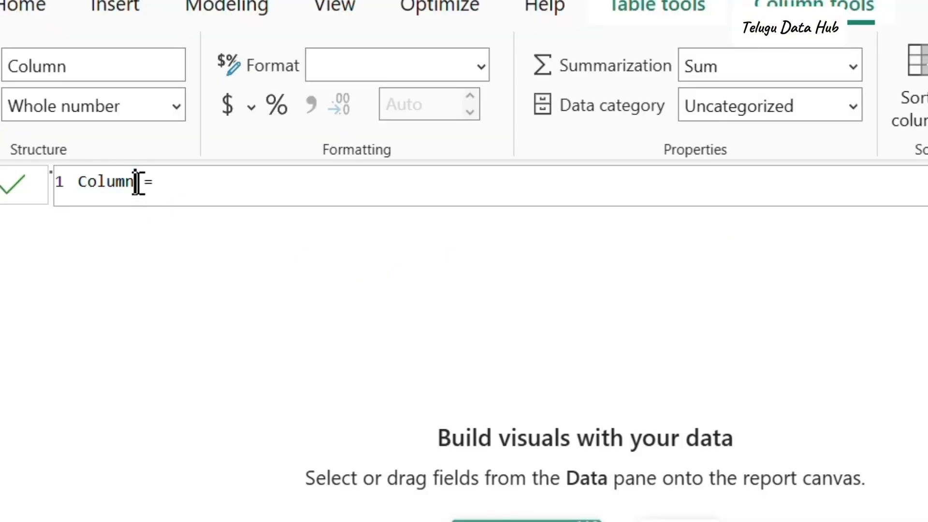
double_click(133, 143)
type("RANK")
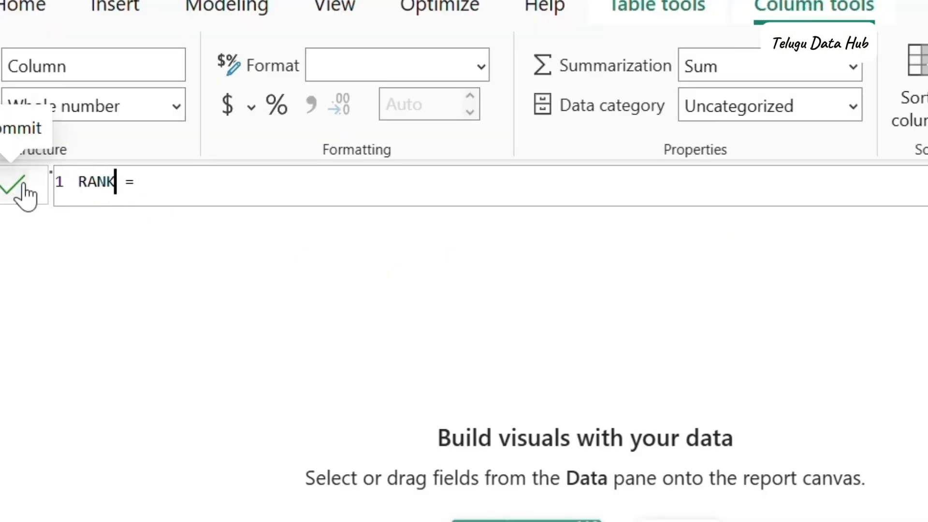
type(" BY RE")
type("VENU")
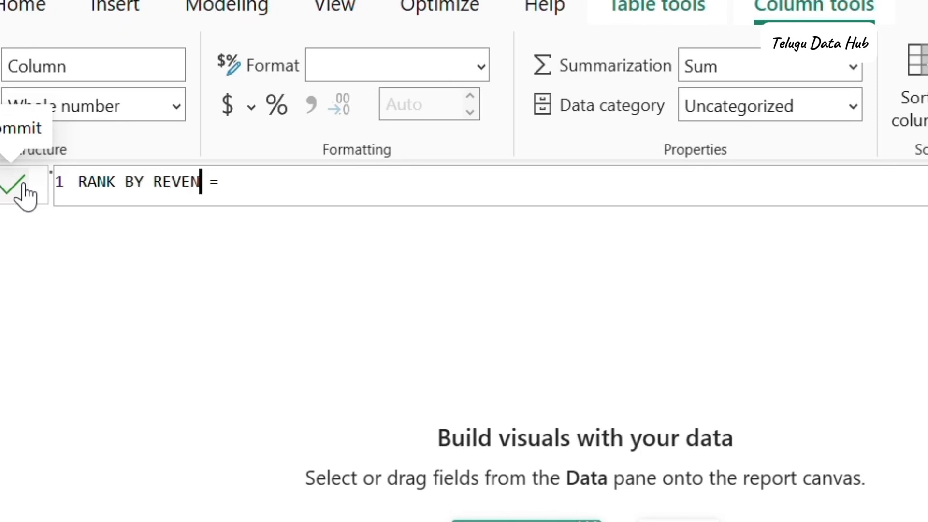
type("E")
left_click(269, 187)
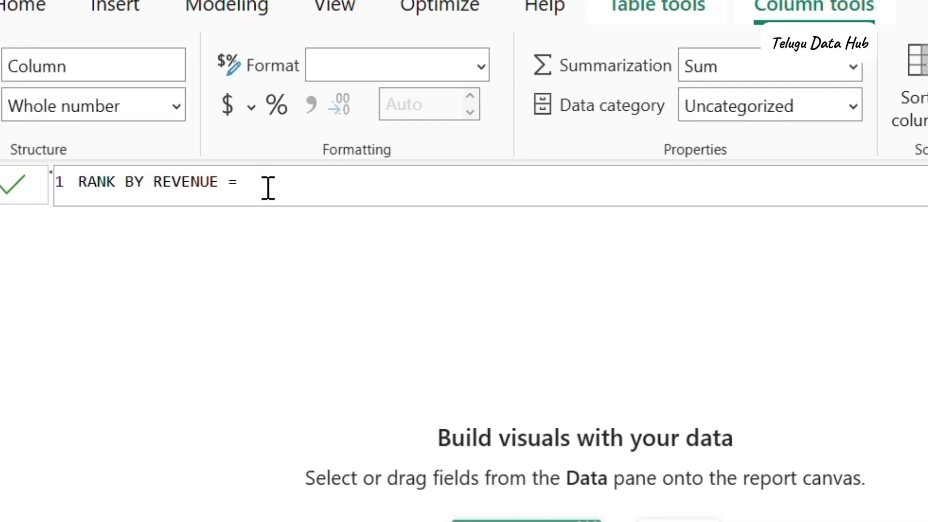
Step: Start the RANK BY REVENUE formula with RANKX, using ALL('Product') as its table argument
type("RANK")
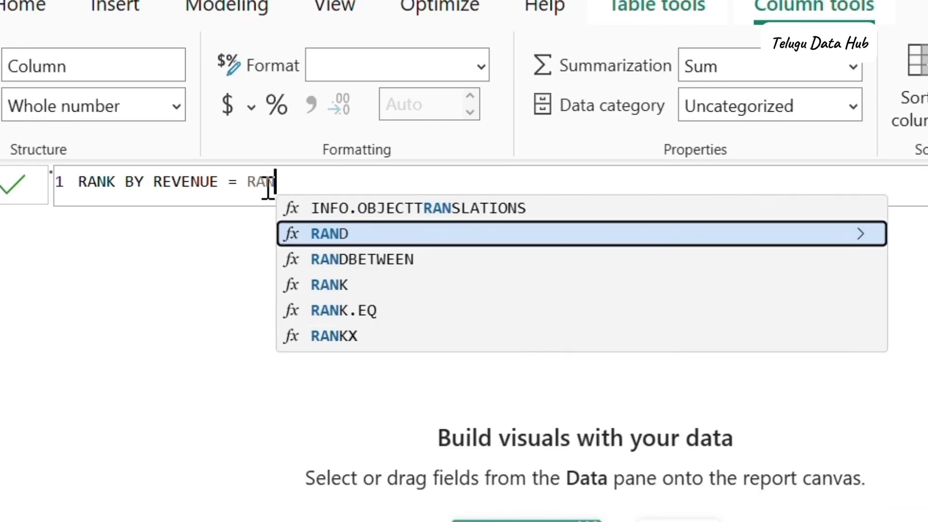
left_click(347, 263)
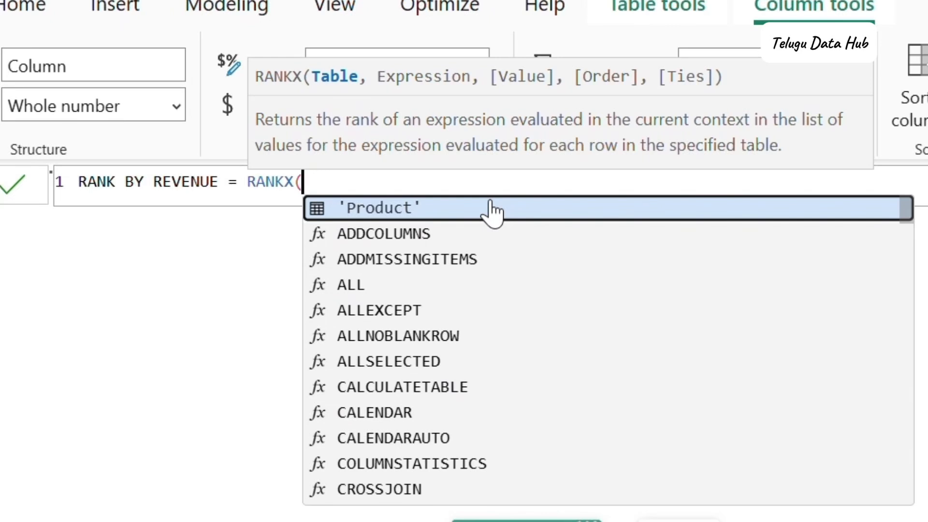
type("ALL")
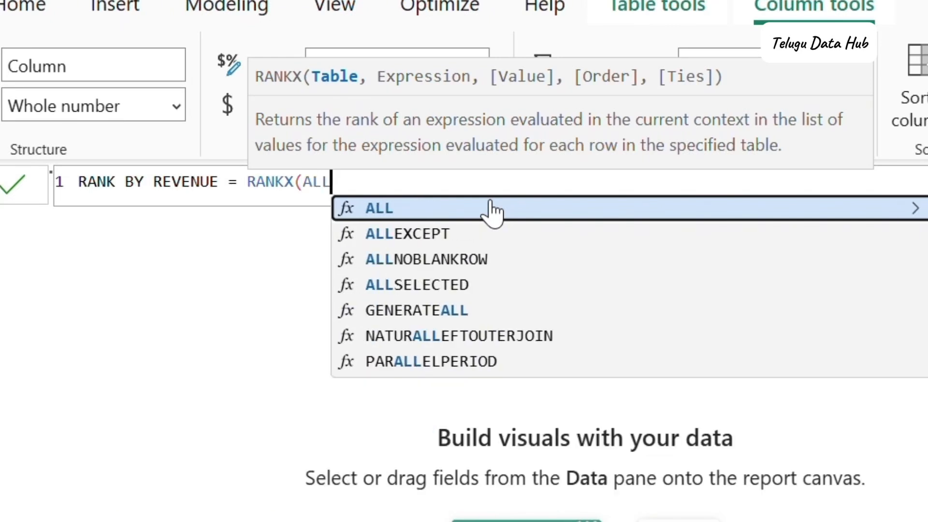
left_click(472, 211)
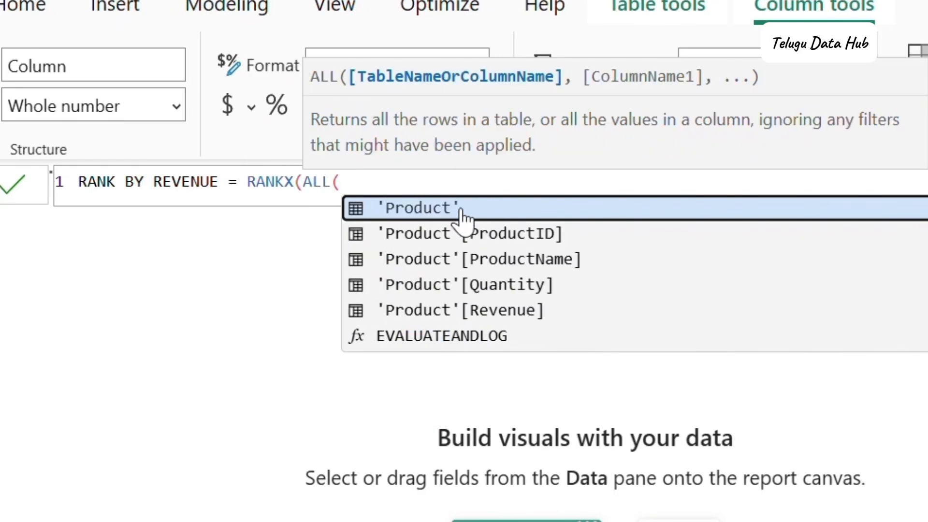
left_click(463, 211)
type(")")
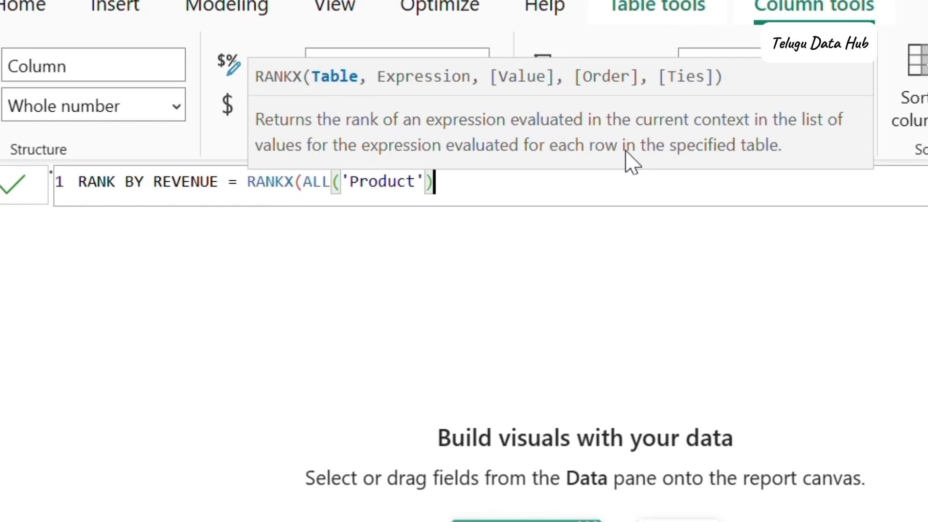
Step: Complete the RANKX formula with 'Product'[Revenue], an empty value argument, DESC and Skip, and check the column in the Product table's data
type(",P")
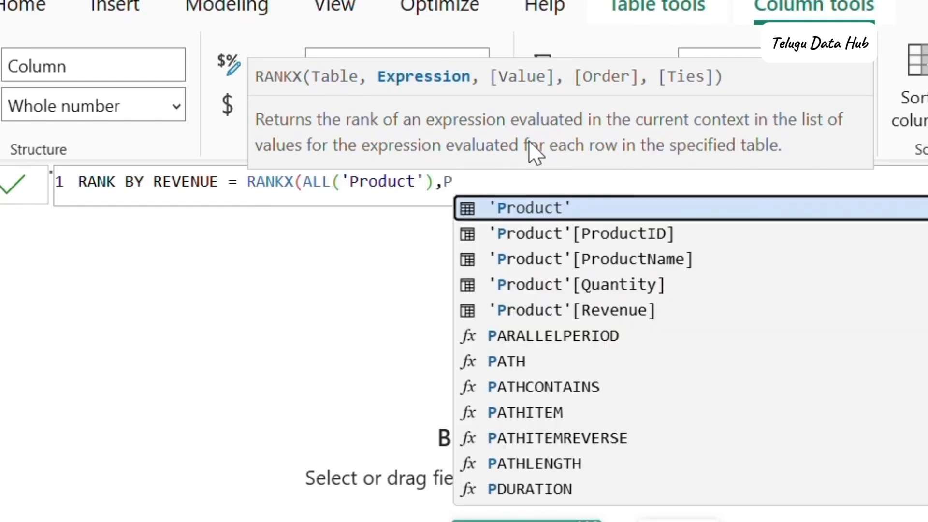
left_click(572, 311)
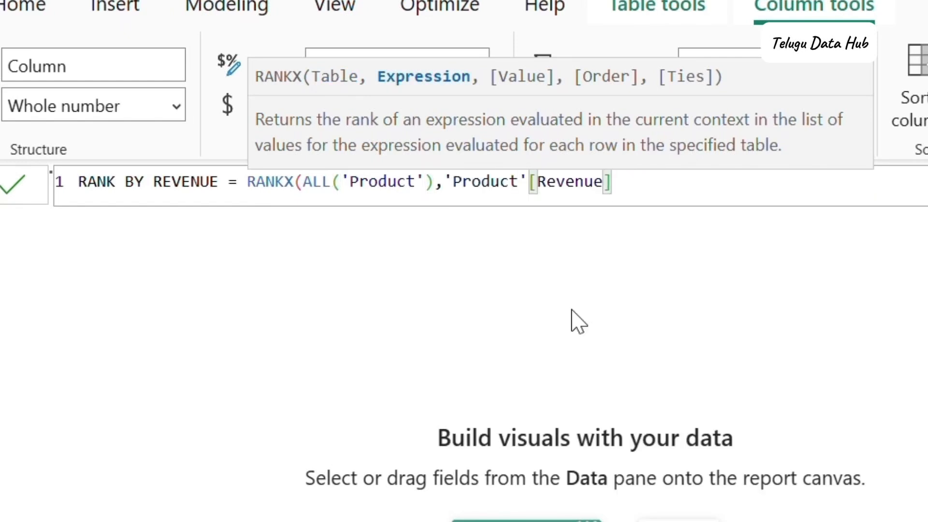
type(",,")
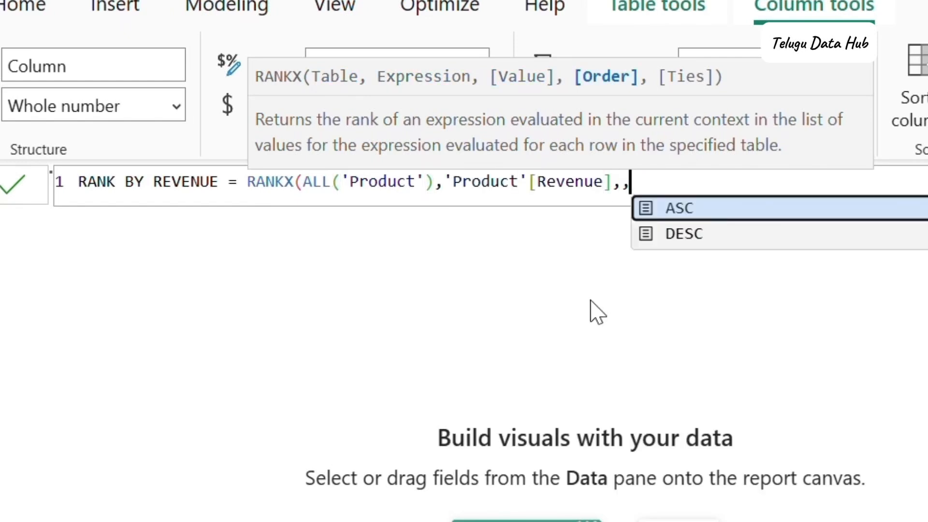
left_click(694, 234)
type(",")
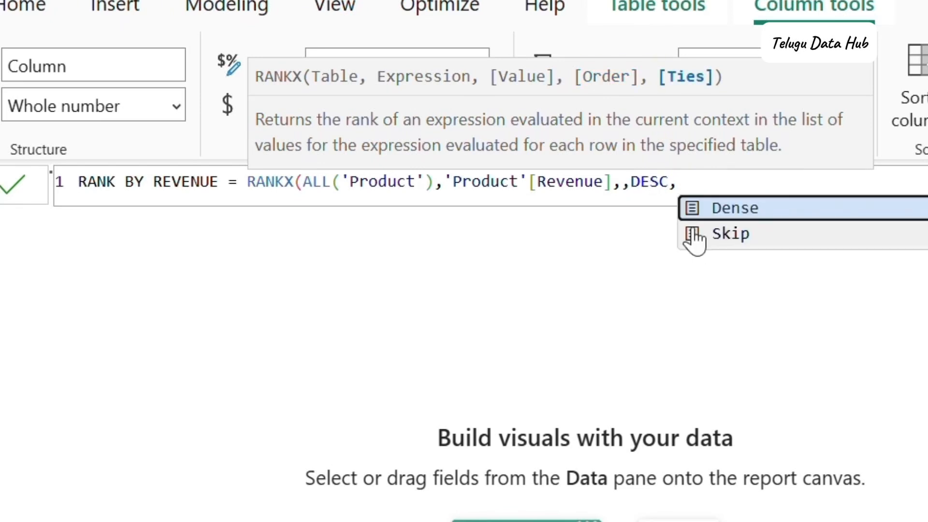
left_click(693, 233)
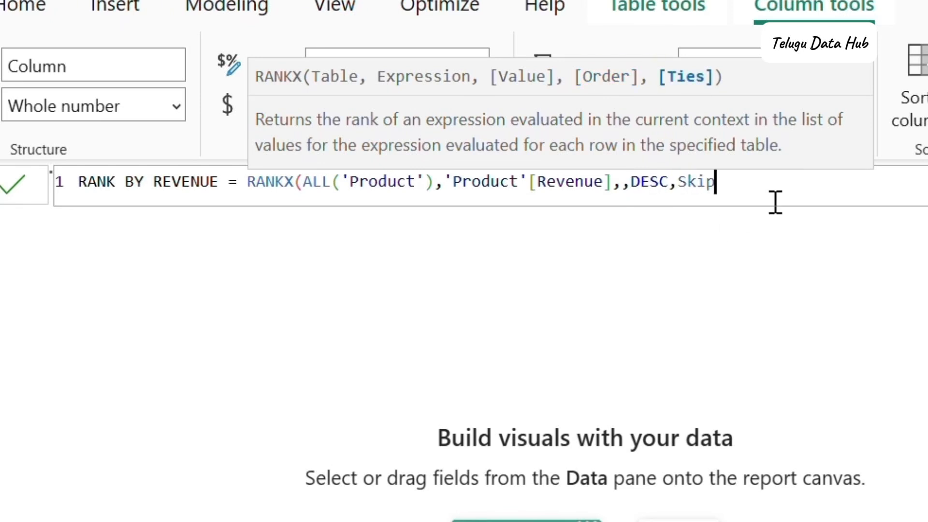
type(")")
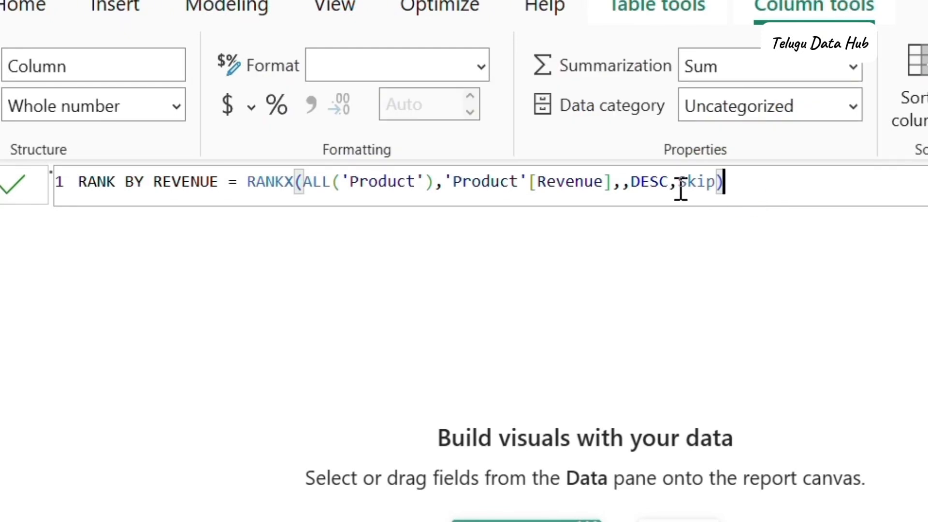
key("Return")
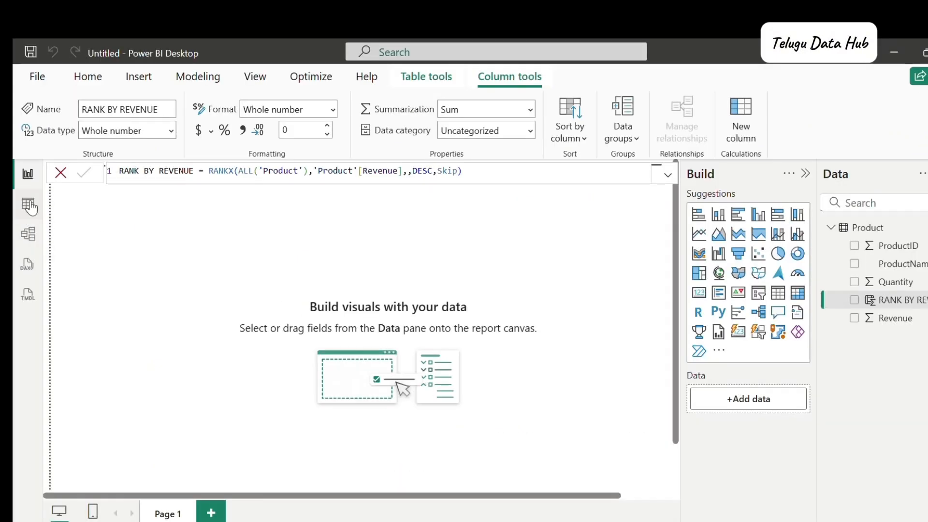
left_click(27, 204)
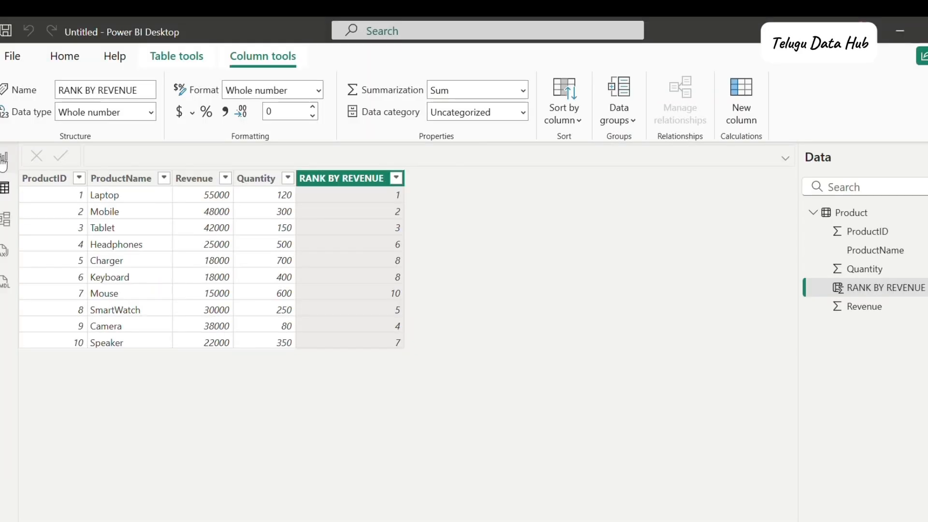
Step: Insert an empty table visual on the report page, move it towards the middle of the canvas and enlarge it
left_click(4, 157)
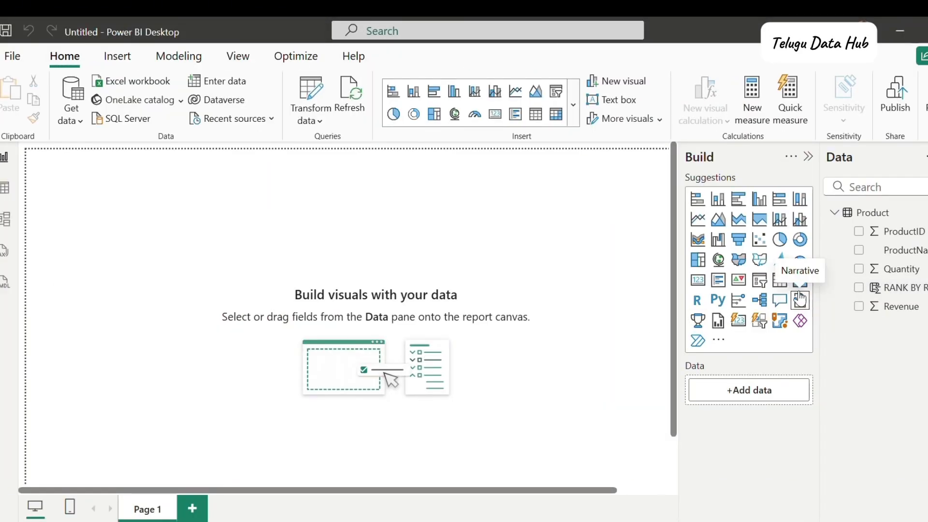
left_click(780, 280)
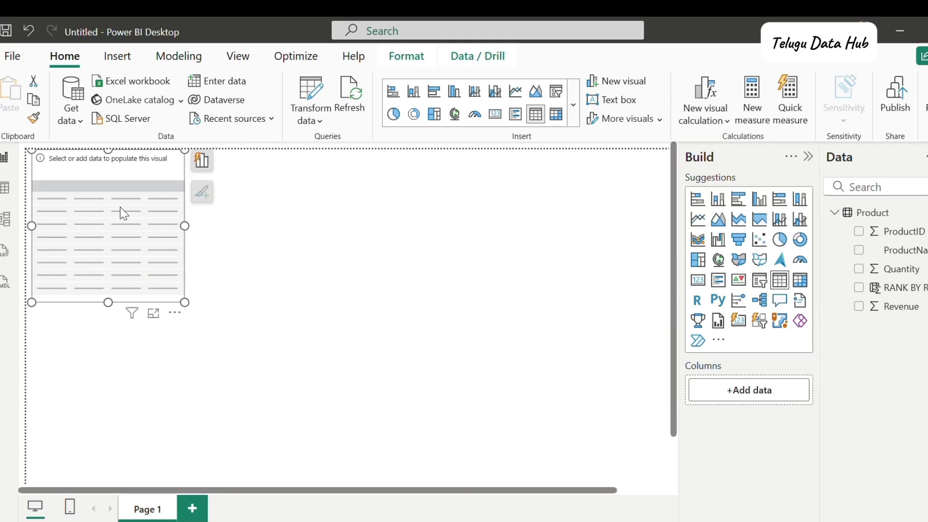
left_click_drag(124, 213, 282, 284)
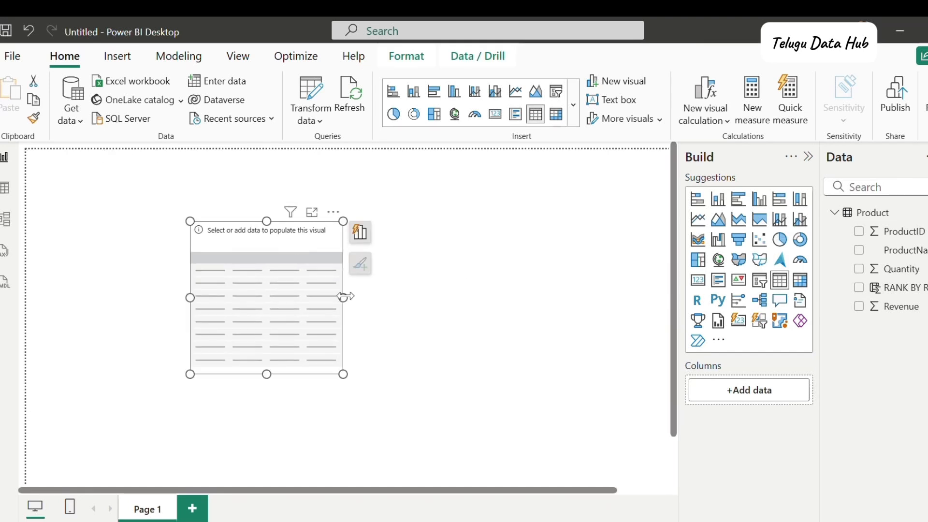
left_click_drag(344, 297, 556, 298)
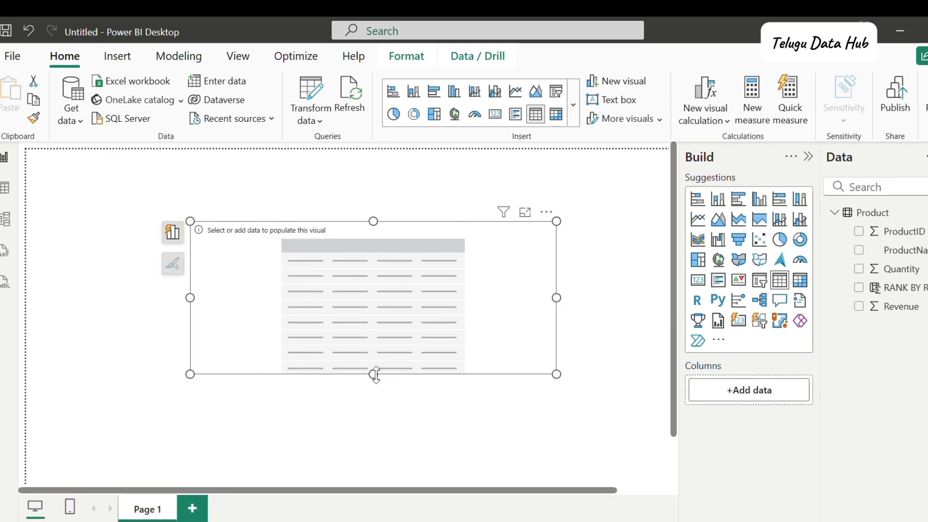
left_click_drag(376, 374, 378, 457)
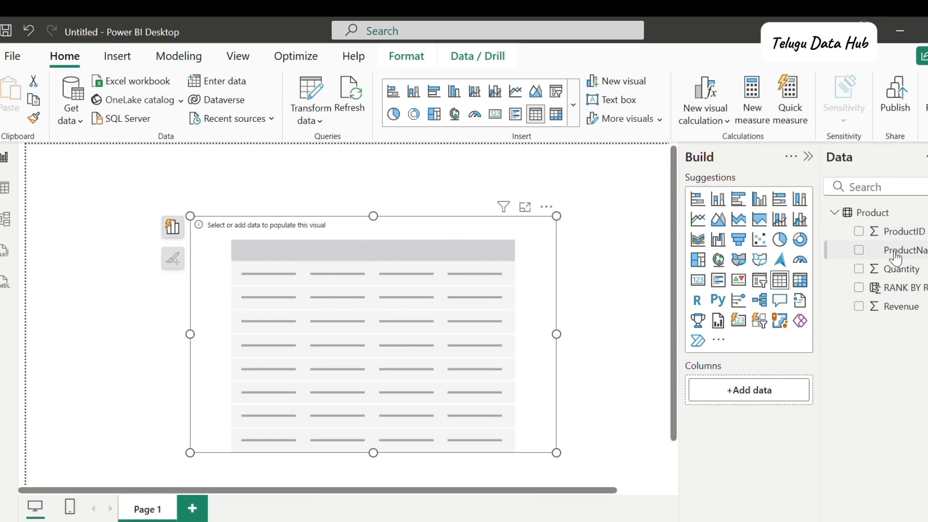
Step: Add ProductName, Revenue and RANK BY REVENUE as the table visual's columns, and shrink the visual to fit its content
left_click_drag(896, 258, 746, 390)
left_click_drag(899, 306, 766, 423)
left_click_drag(915, 287, 776, 441)
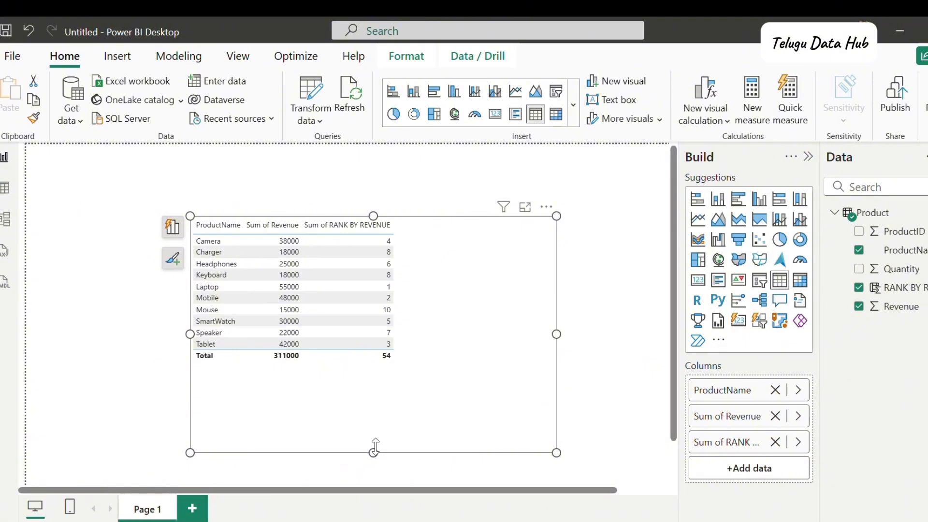
left_click_drag(375, 446, 374, 366)
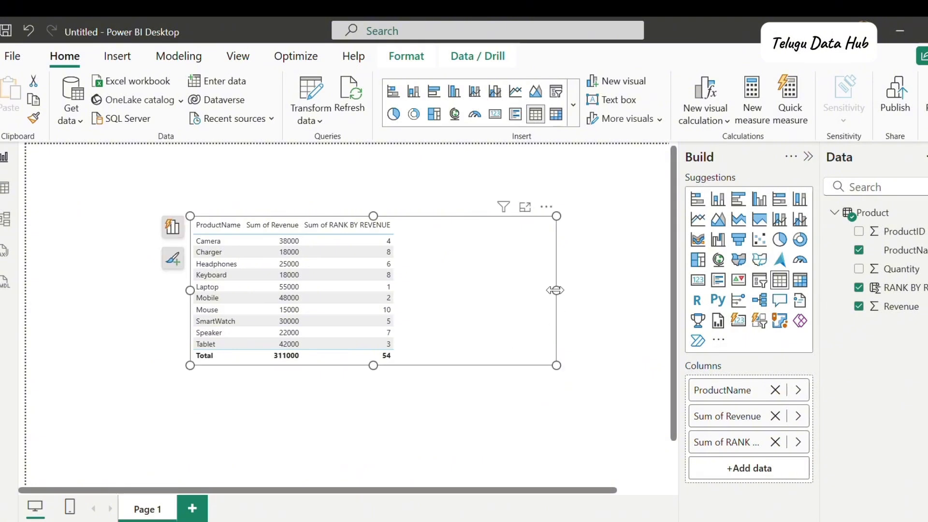
left_click_drag(555, 290, 407, 290)
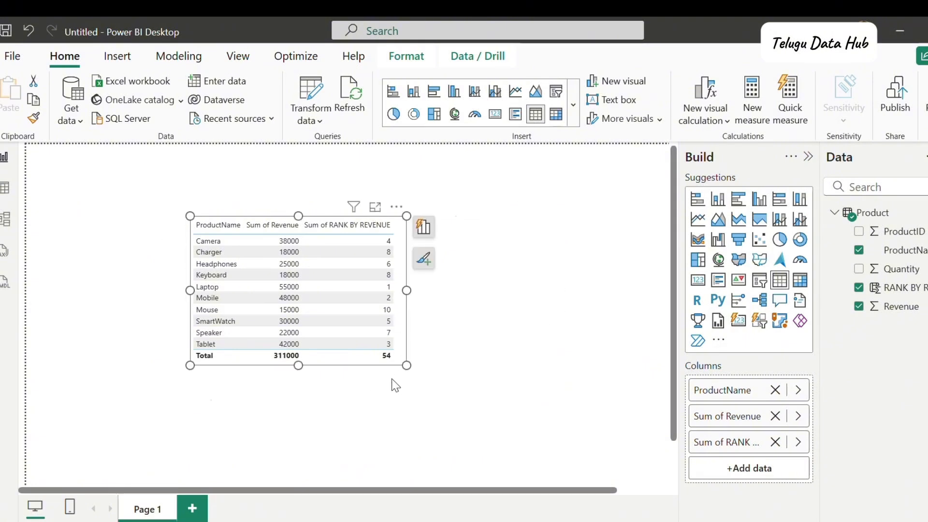
Step: Sort the table visual by Sum of RANK BY REVENUE in ascending order
scroll(394, 384, "up", 3, "ctrl")
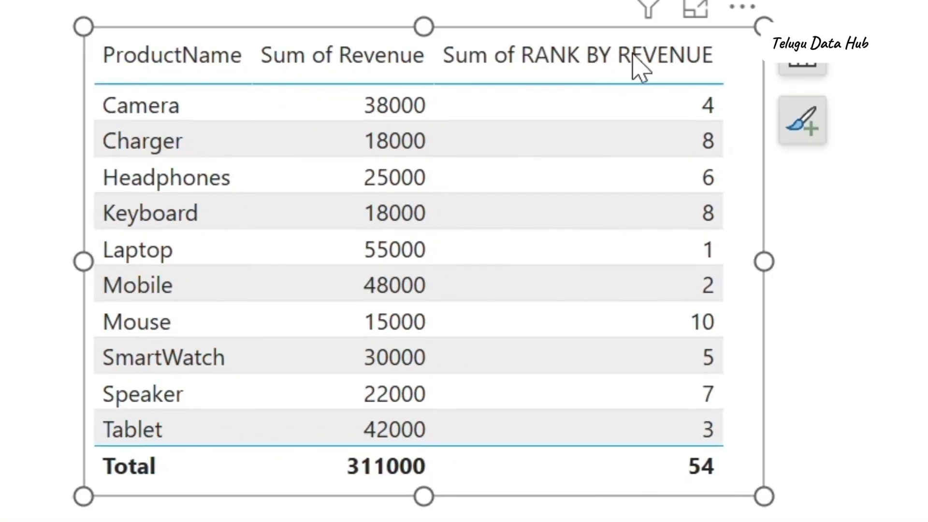
left_click(510, 261)
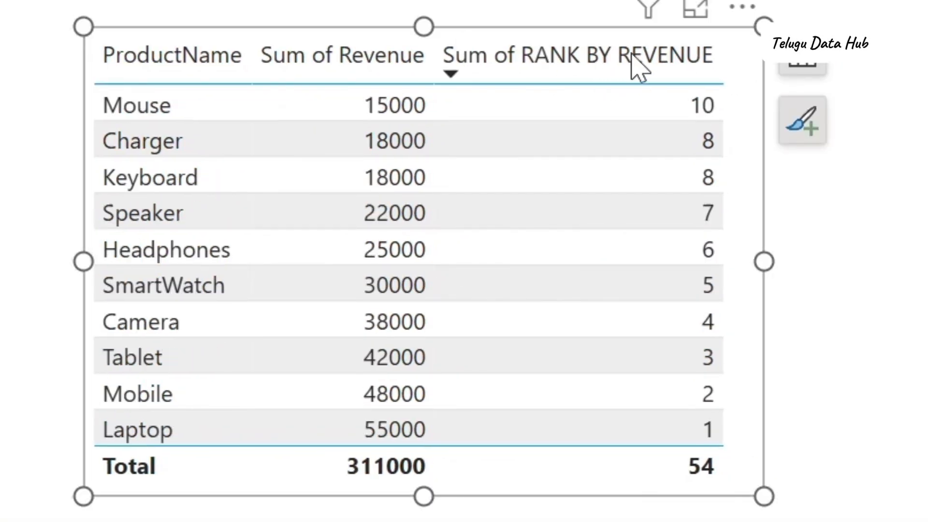
left_click(631, 67)
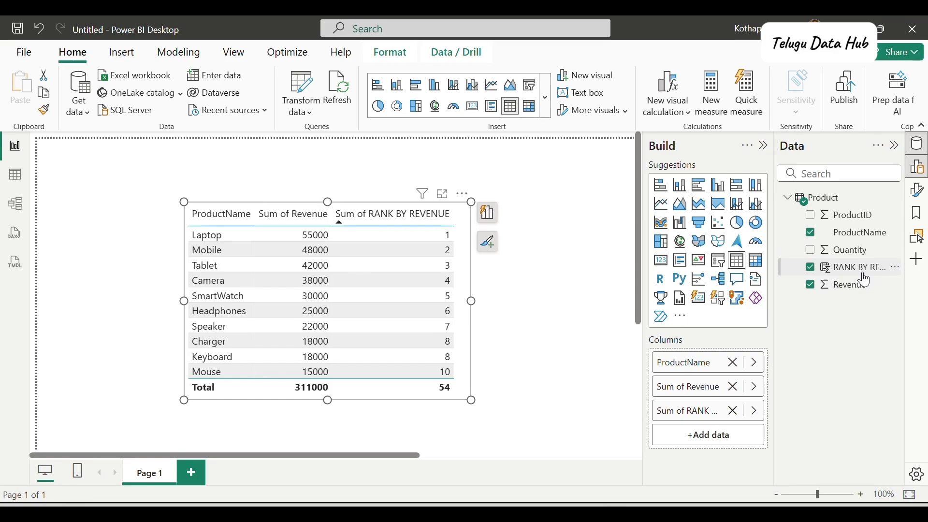
Step: Set the ties argument of the RANK BY REVENUE formula to Dense
left_click(863, 271)
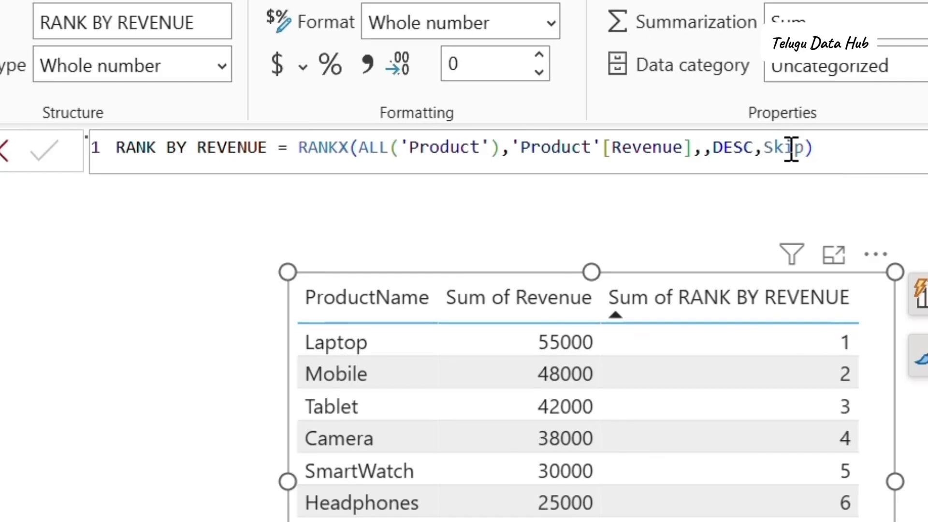
left_click(427, 143)
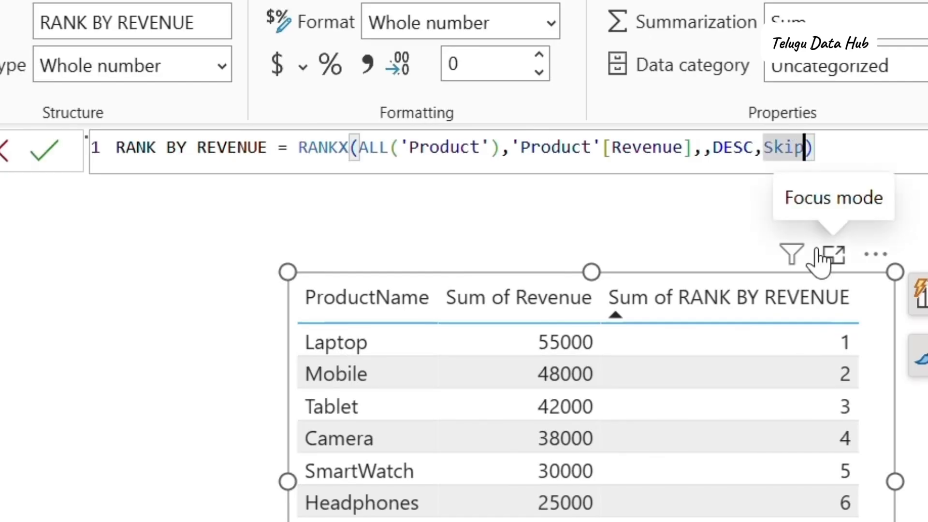
key("BackSpace")
key("BackSpace")
key("BackSpace")
key("BackSpace")
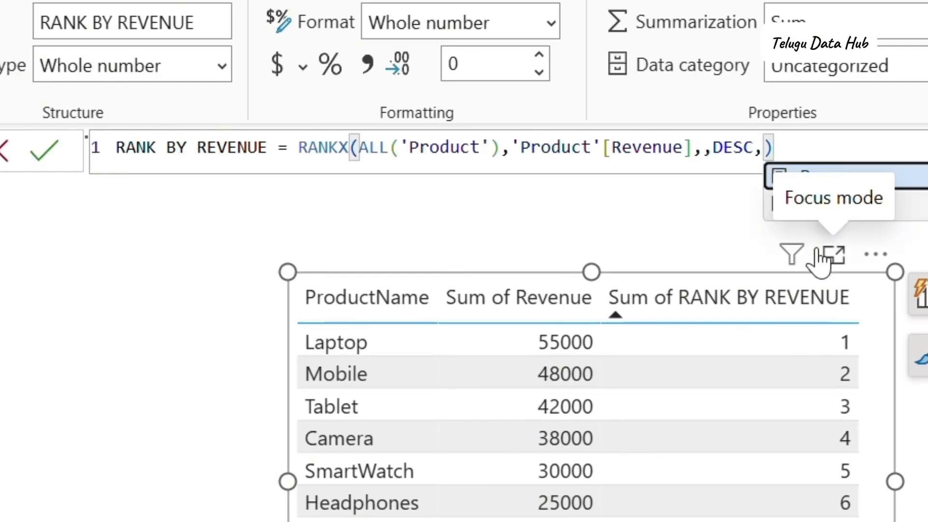
type("D")
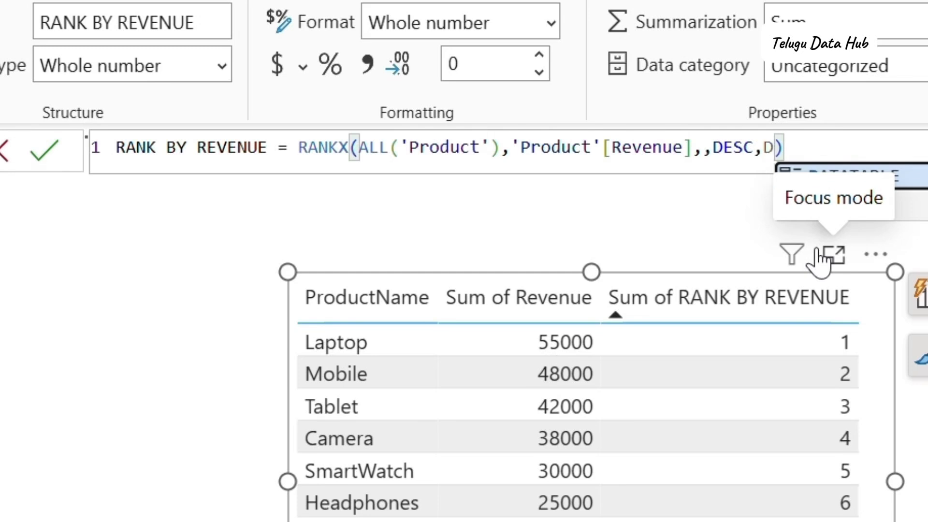
left_click(853, 209)
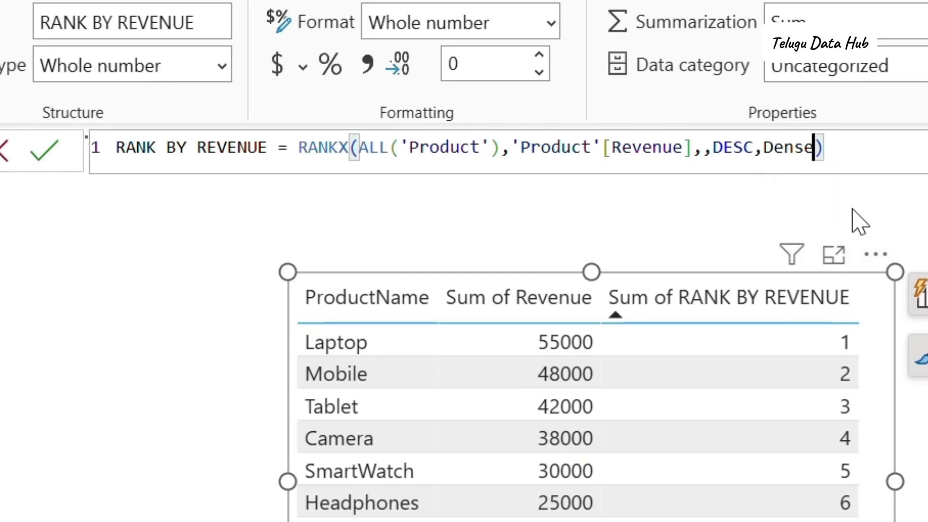
key("Return")
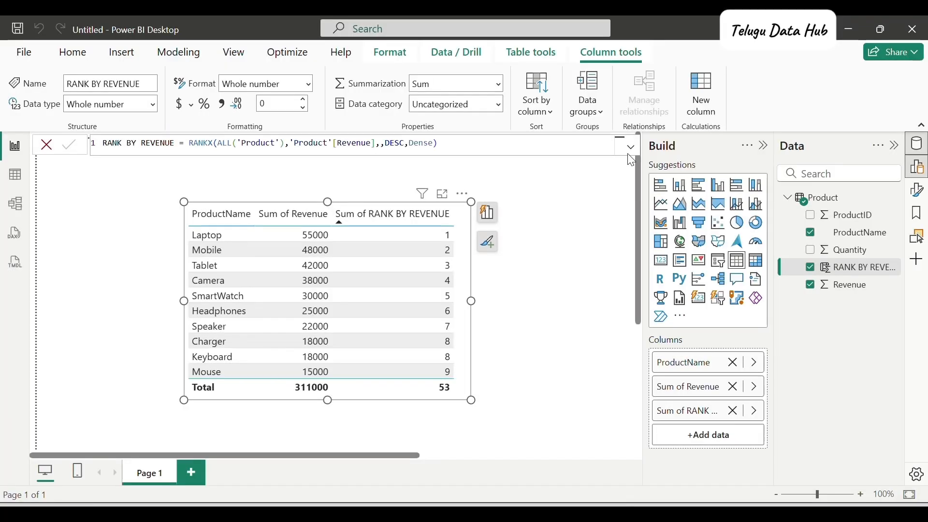
Step: Expand the formula editor for RANK BY REVENUE and enlarge its text
left_click(633, 148)
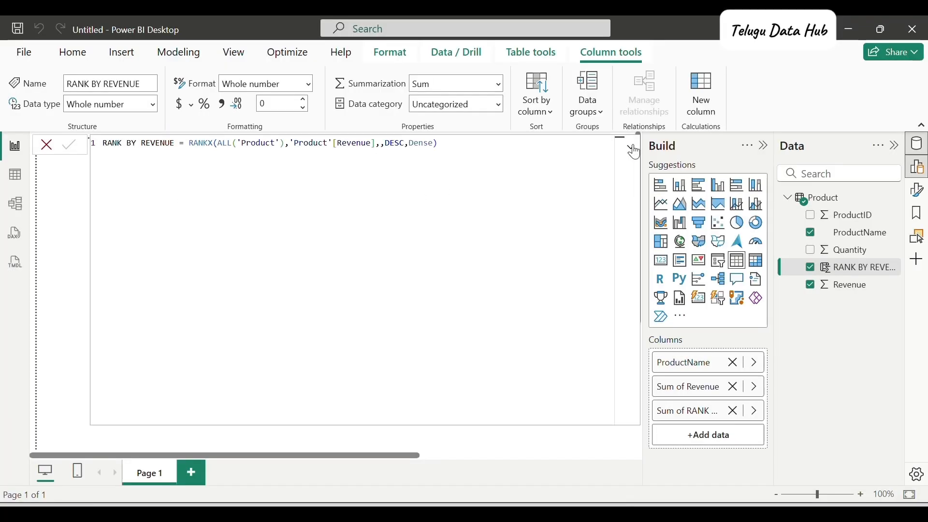
scroll(398, 284, "up", 3, "ctrl")
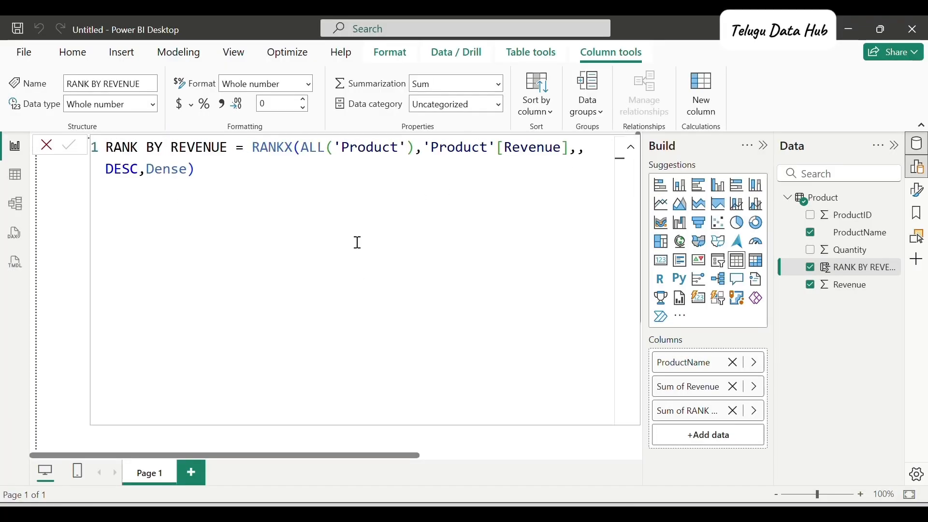